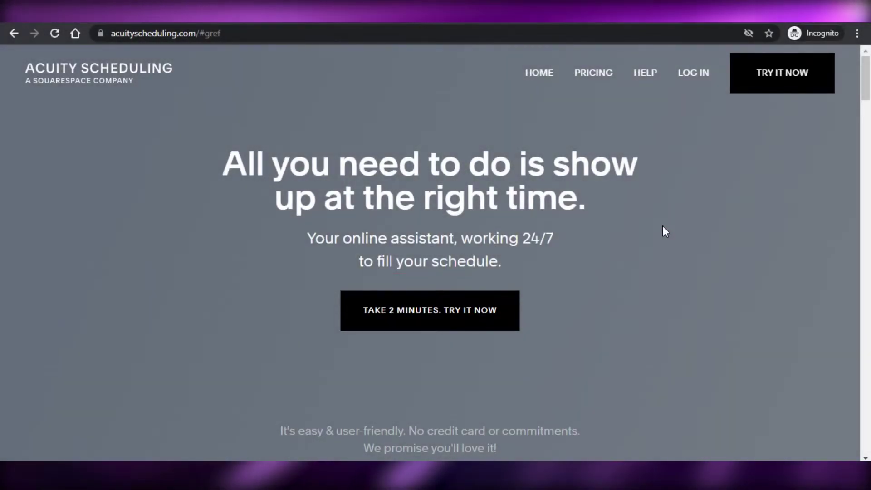
# - Scroll the appointment calendar to view the week of February 13, 2022 and its booked consultation
pyautogui.moveTo(866, 84); pyautogui.dragTo(869, 157)
pyautogui.scroll(15, 869, 156)
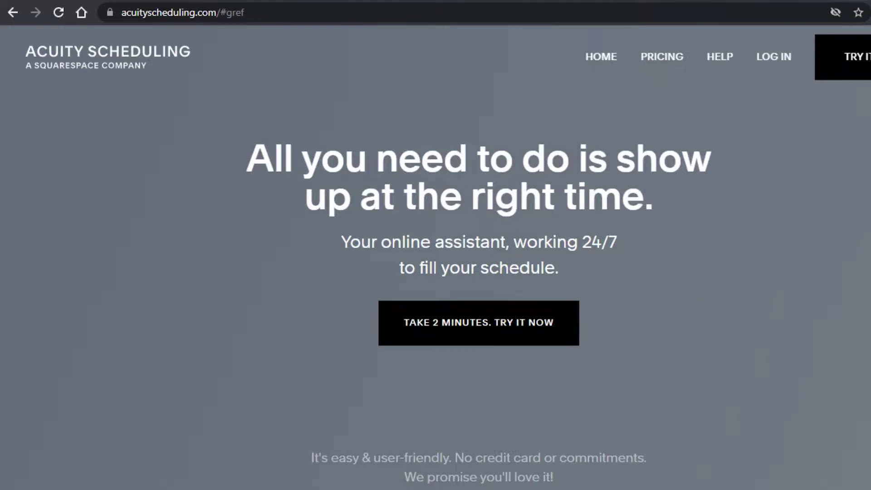
pyautogui.scroll(-15, 870, 280)
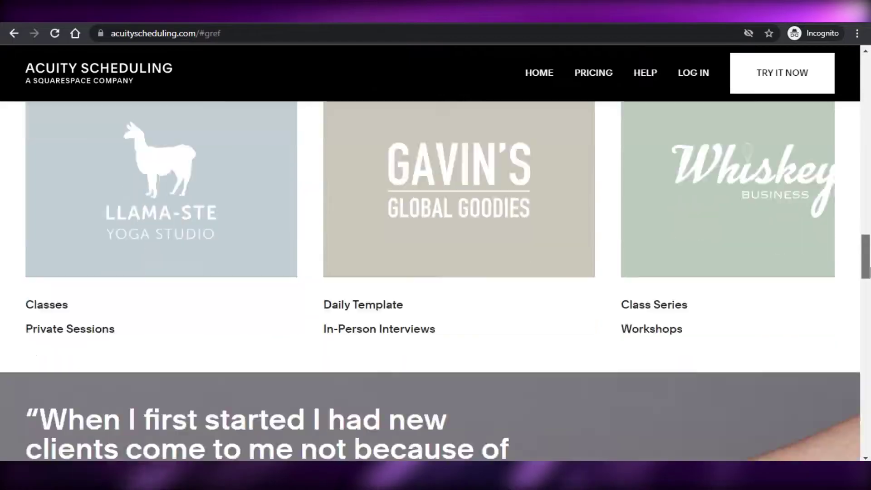
pyautogui.moveTo(869, 273); pyautogui.dragTo(870, 62)
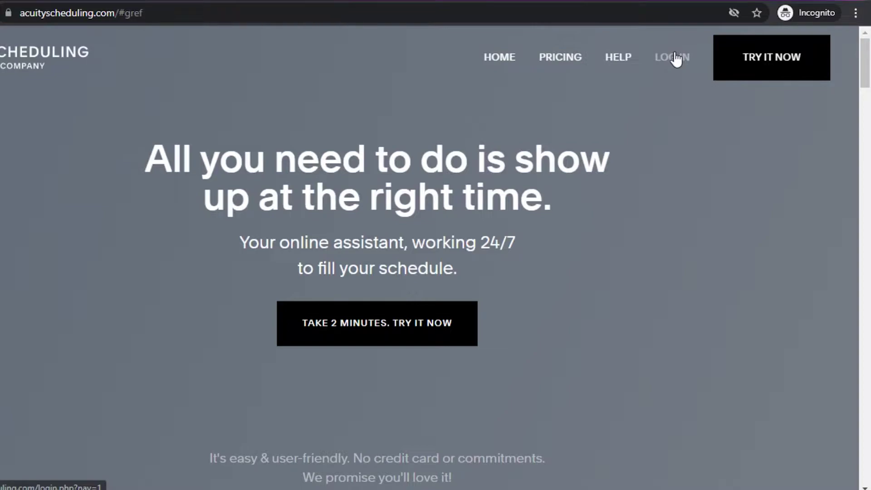
pyautogui.moveTo(866, 66); pyautogui.dragTo(869, 223)
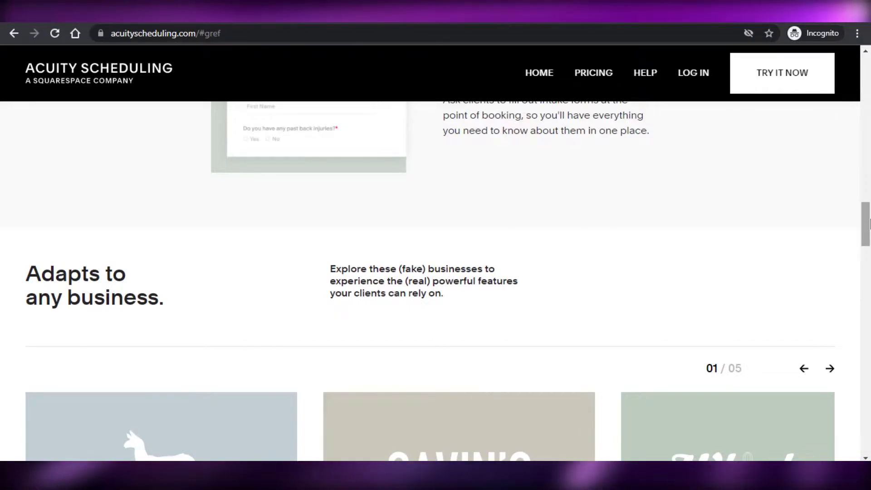
pyautogui.moveTo(869, 222); pyautogui.dragTo(869, 73)
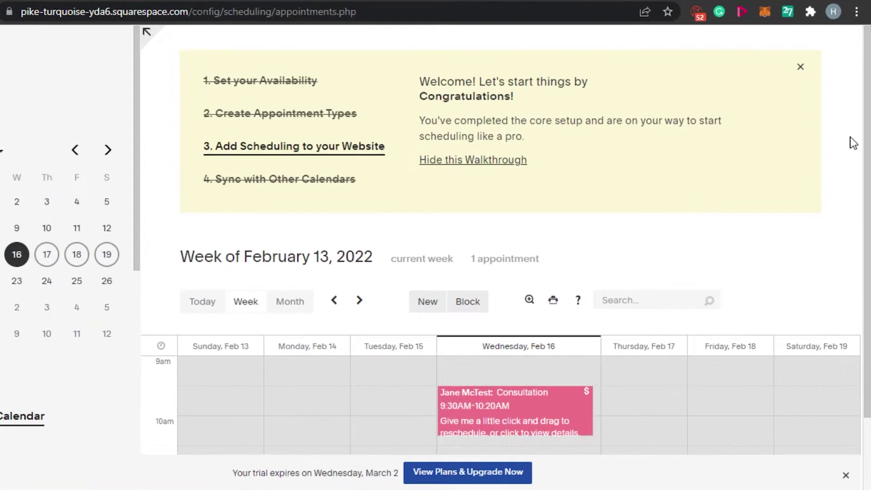
pyautogui.scroll(-2, 854, 143)
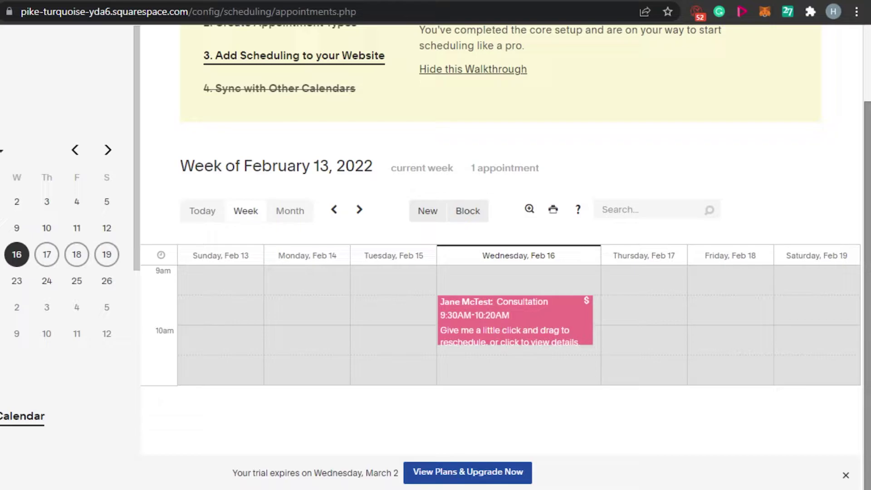
pyautogui.scroll(2, 503, 254)
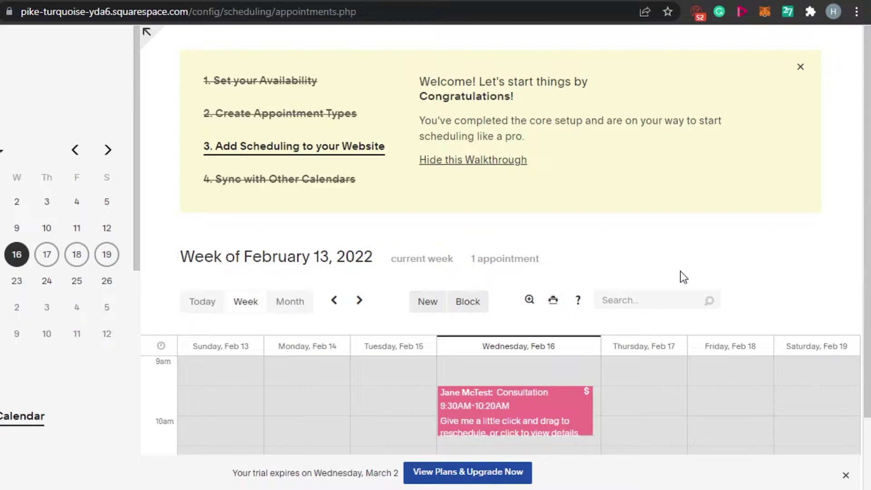
# - Open '1. Set your Availability' and enable 'I have regular hours every week', leaving all days Closed
pyautogui.click(266, 88)
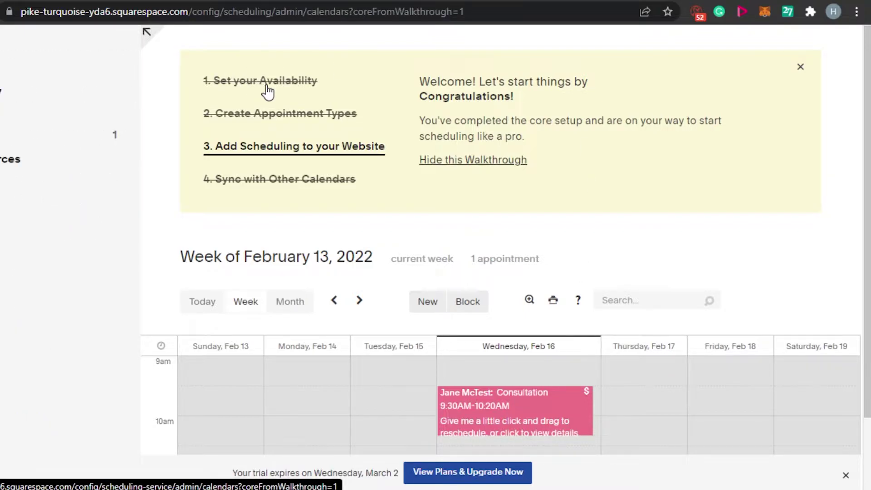
pyautogui.scroll(-2, 858, 96)
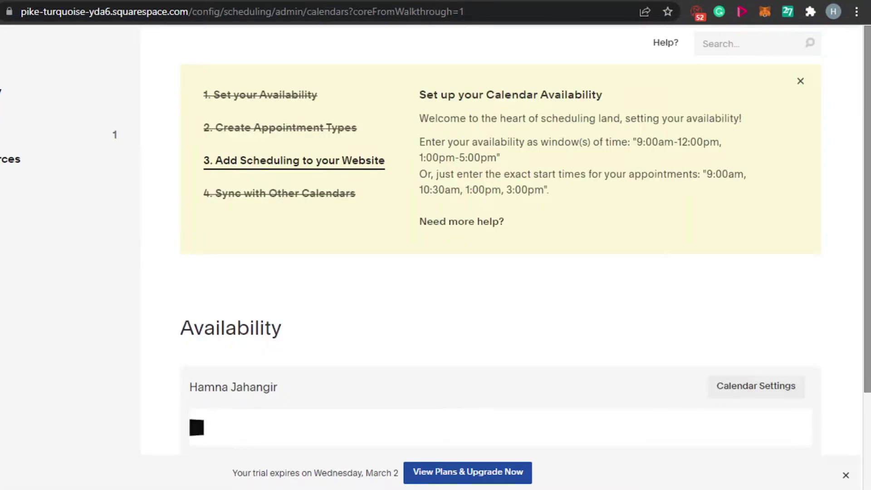
pyautogui.scroll(-2, 501, 241)
pyautogui.scroll(2, 501, 240)
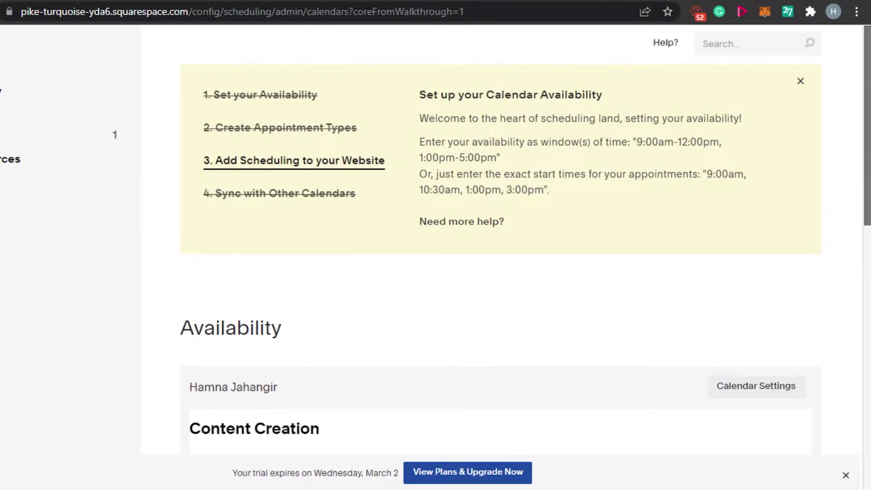
pyautogui.scroll(-9, 501, 241)
pyautogui.scroll(-1, 501, 241)
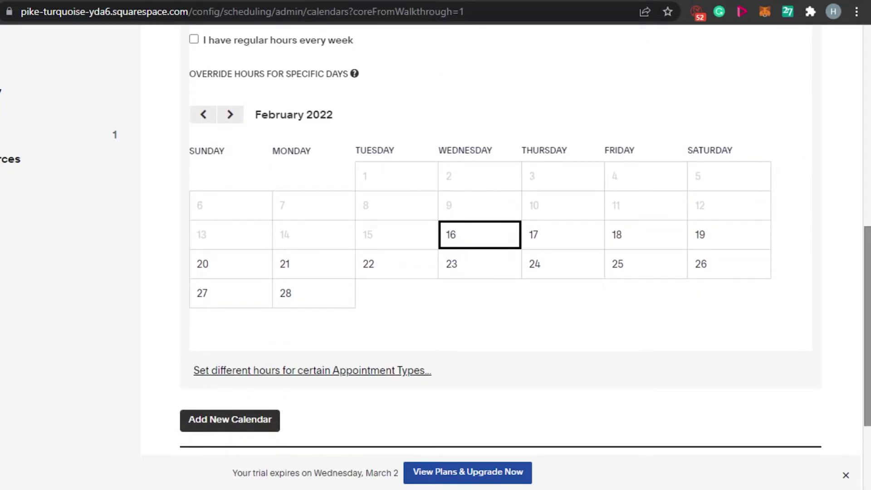
pyautogui.scroll(-1, 501, 241)
pyautogui.scroll(3, 501, 240)
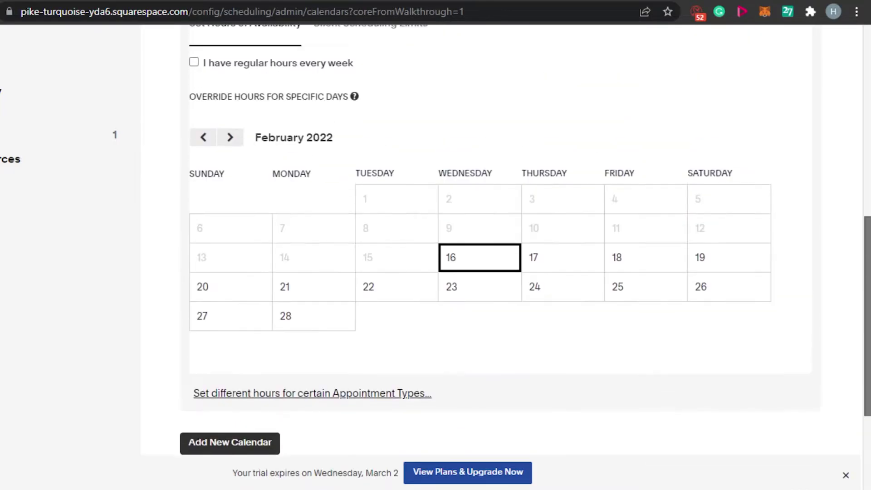
pyautogui.scroll(-1, 501, 241)
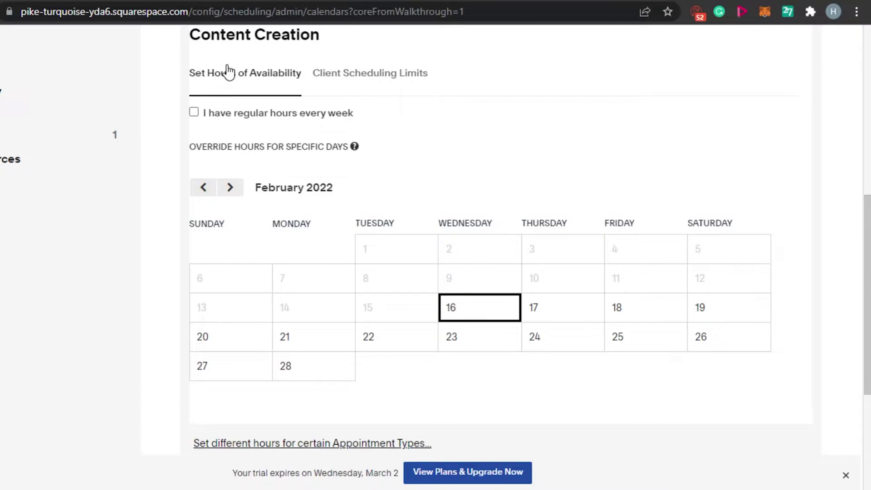
pyautogui.click(193, 112)
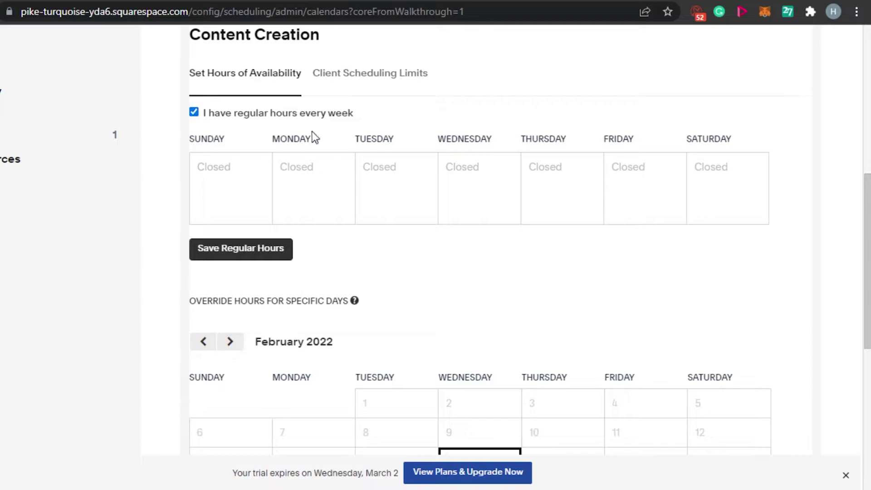
# - Enter 12:00pm-5:00pm as Monday's hours in the weekly grid, leaving other days Closed
pyautogui.click(225, 172)
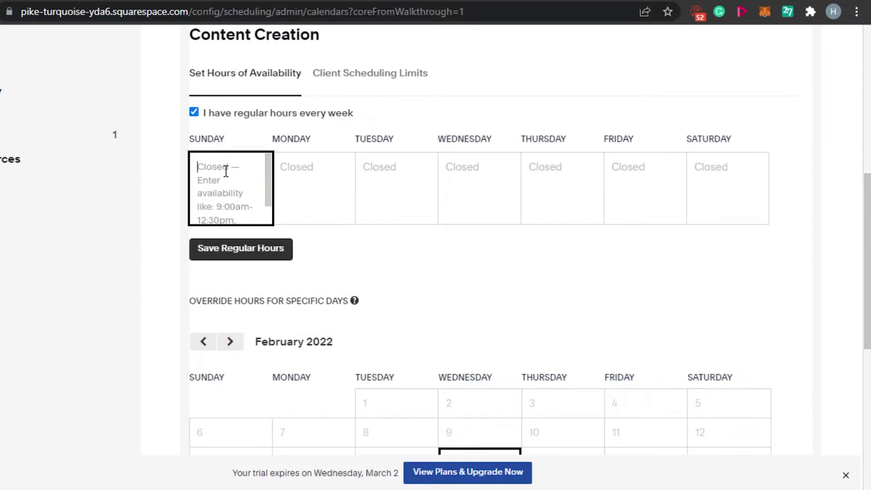
pyautogui.scroll(-1, 236, 195)
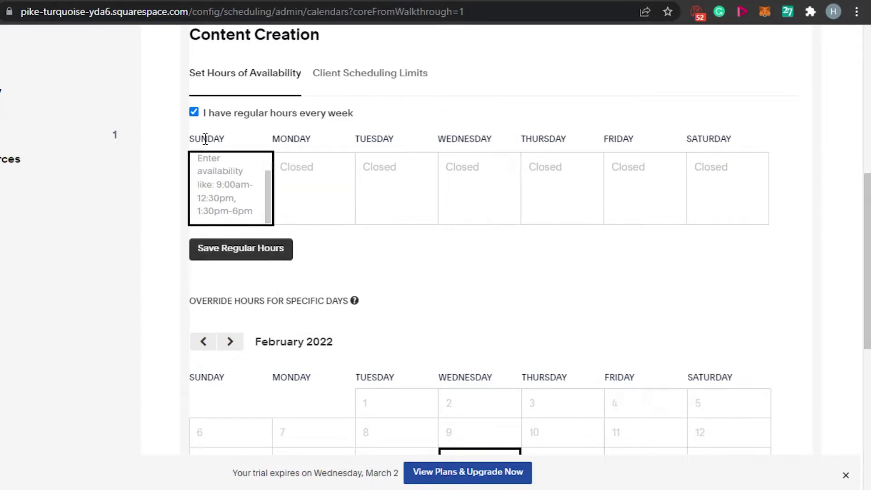
pyautogui.click(298, 185)
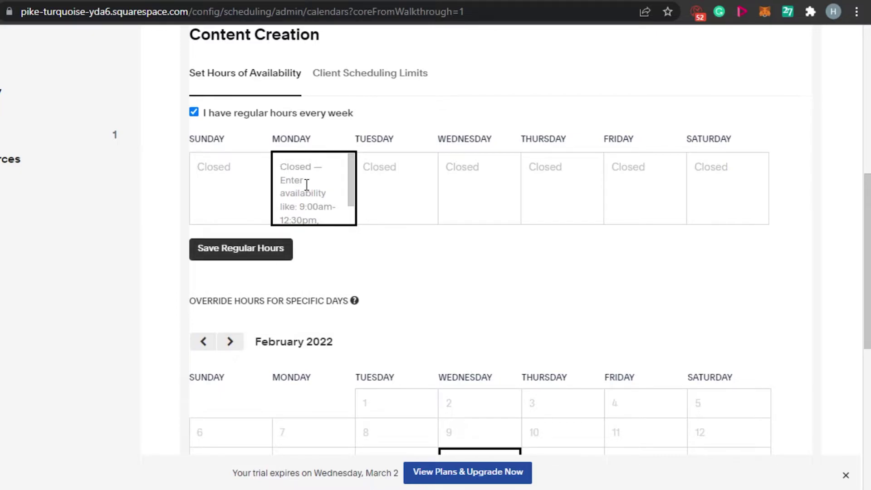
pyautogui.write('12:00pm-5:00pm')
pyautogui.press('Tab')
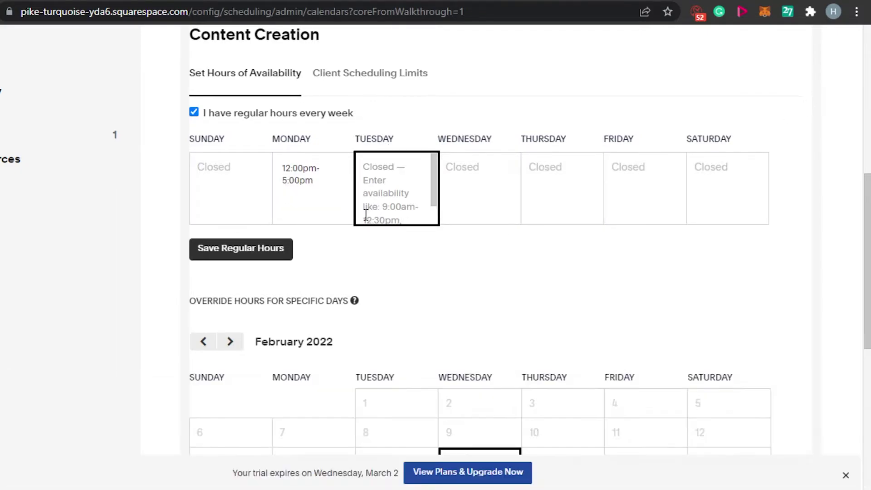
# - Show Client Scheduling Limits: 12 hours notice, 365 days ahead, 1 appointment per slot
pyautogui.click(363, 73)
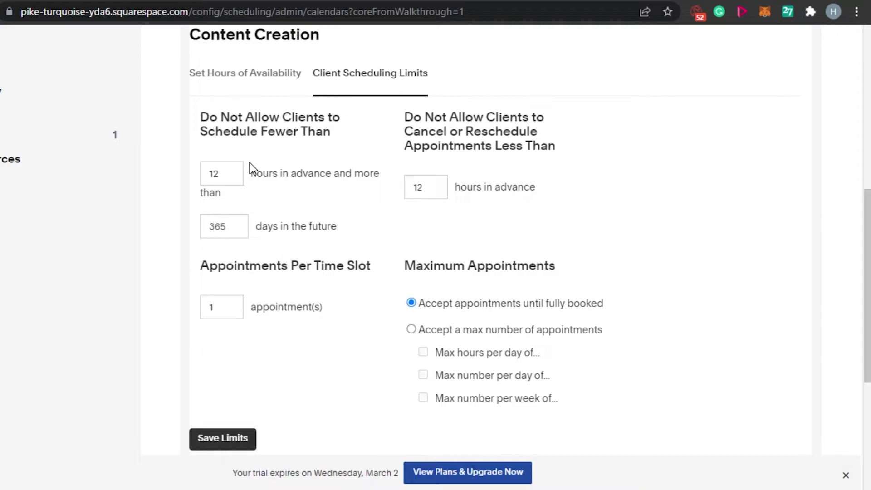
# - Change the booking window from 365 to 7 days and the cancel notice from 12 to 24 hours
pyautogui.click(234, 226)
pyautogui.press('BackSpace')
pyautogui.press('BackSpace')
pyautogui.press('BackSpace')
pyautogui.write('7')
pyautogui.click(649, 190)
pyautogui.click(430, 189)
pyautogui.press('BackSpace')
pyautogui.press('BackSpace')
pyautogui.write('24')
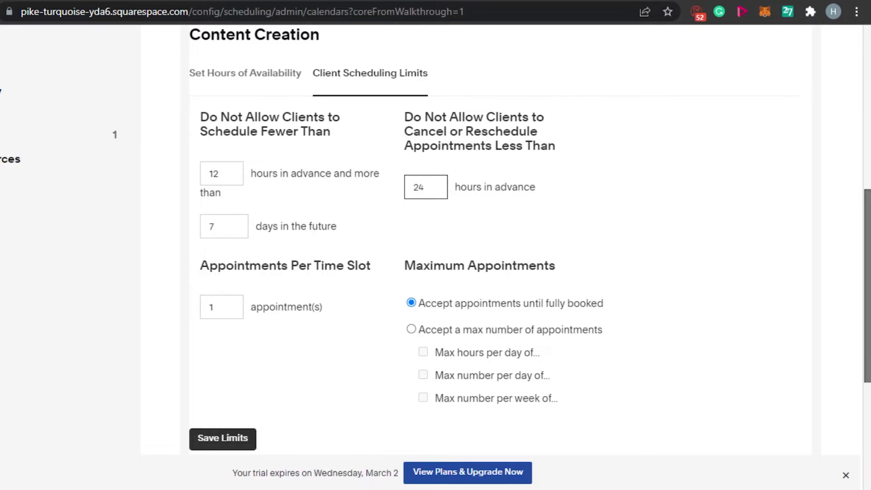
# - Keep accepting appointments until fully booked, save the limits, and go to '2. Create Appointment Types'
pyautogui.scroll(-3, 430, 190)
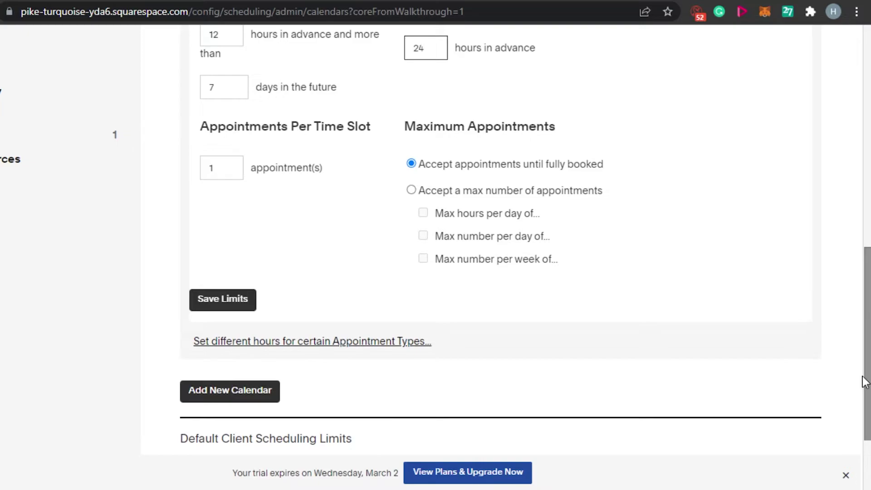
pyautogui.click(225, 167)
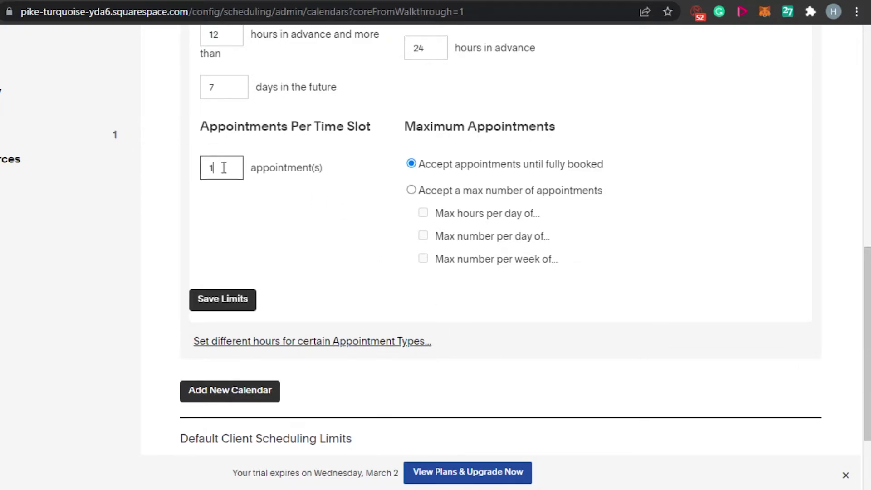
pyautogui.press('Tab')
pyautogui.press('Down')
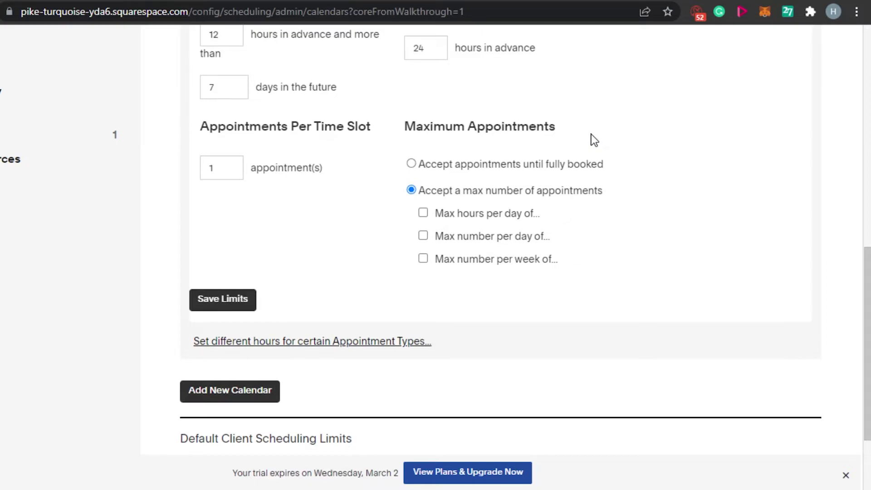
pyautogui.click(412, 164)
pyautogui.scroll(-3, 867, 318)
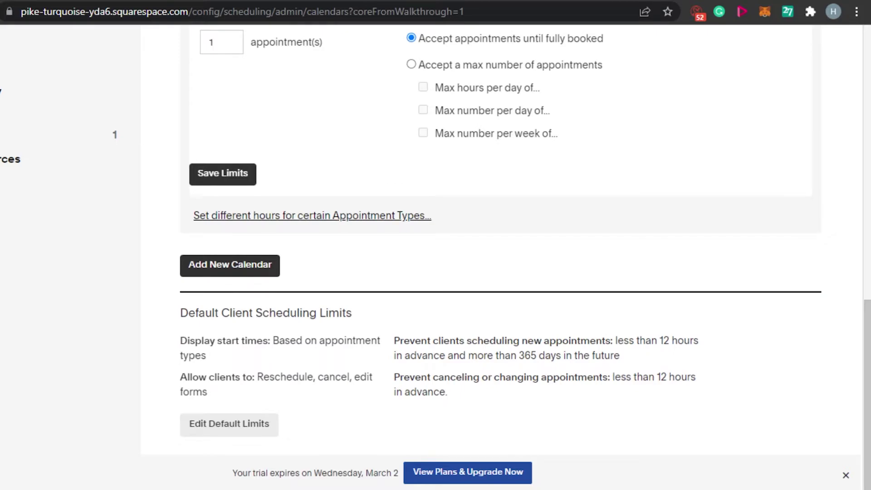
pyautogui.scroll(9, 336, 286)
pyautogui.scroll(-8, 337, 286)
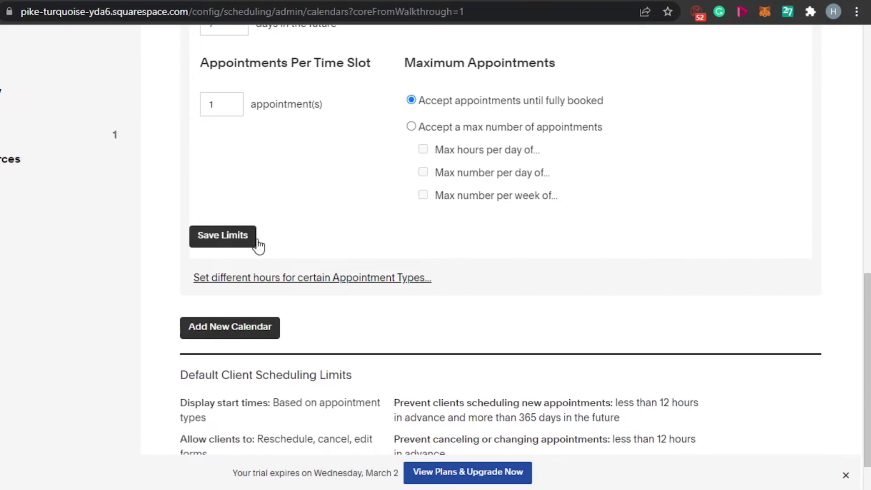
pyautogui.click(258, 244)
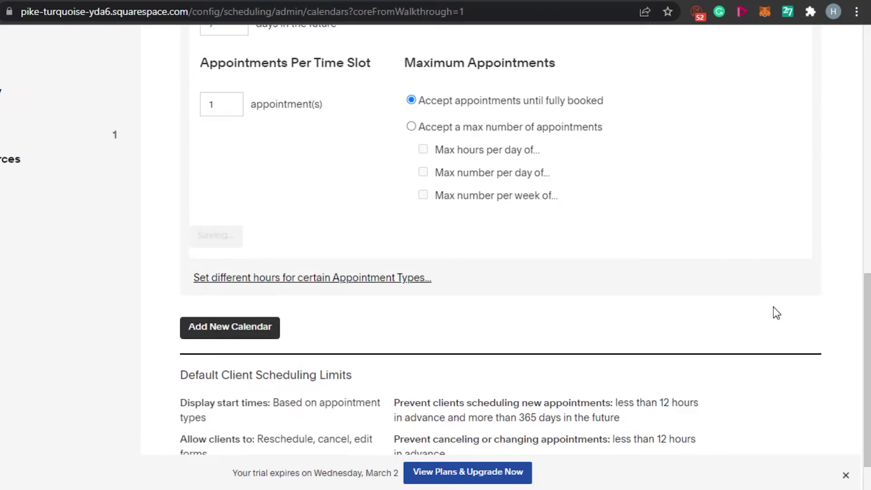
pyautogui.scroll(3, 250, 338)
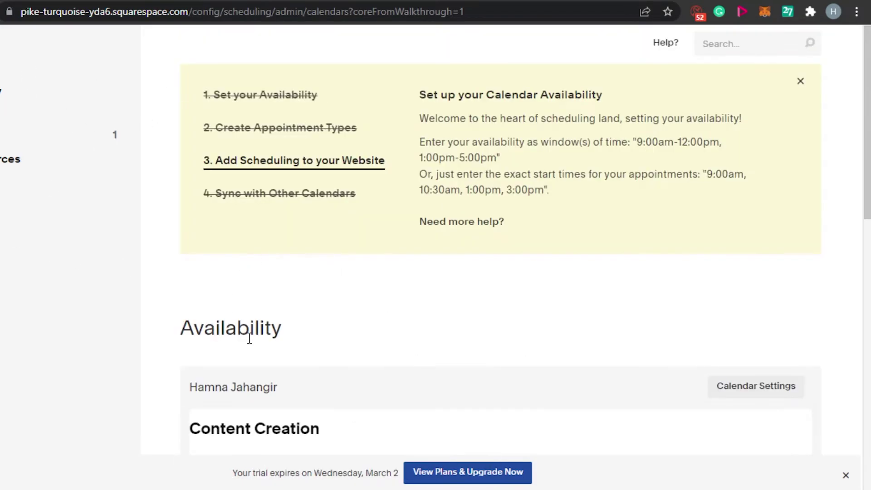
pyautogui.click(287, 141)
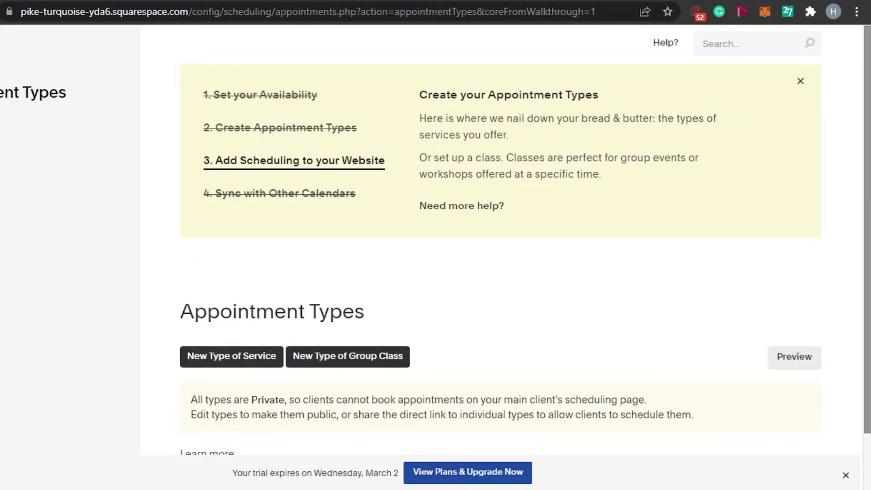
# - Start a New Type of Service form with default 30-minute duration and $0.00 price
pyautogui.scroll(-1, 501, 255)
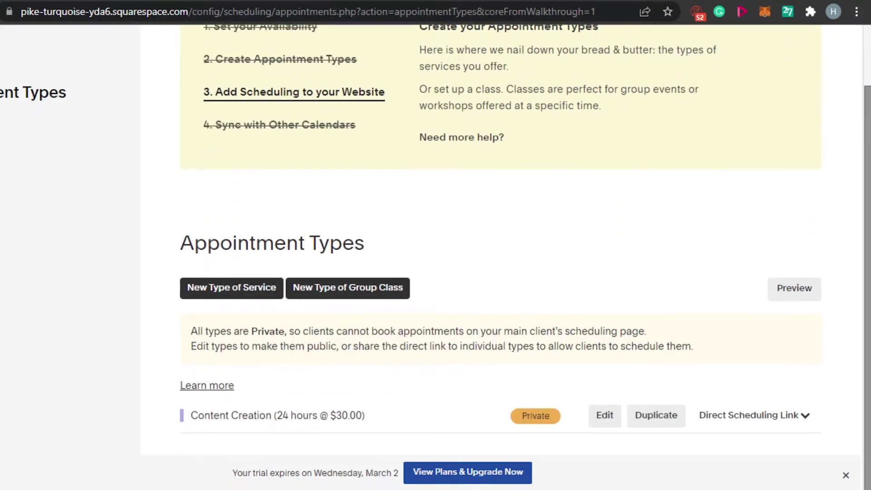
pyautogui.click(253, 302)
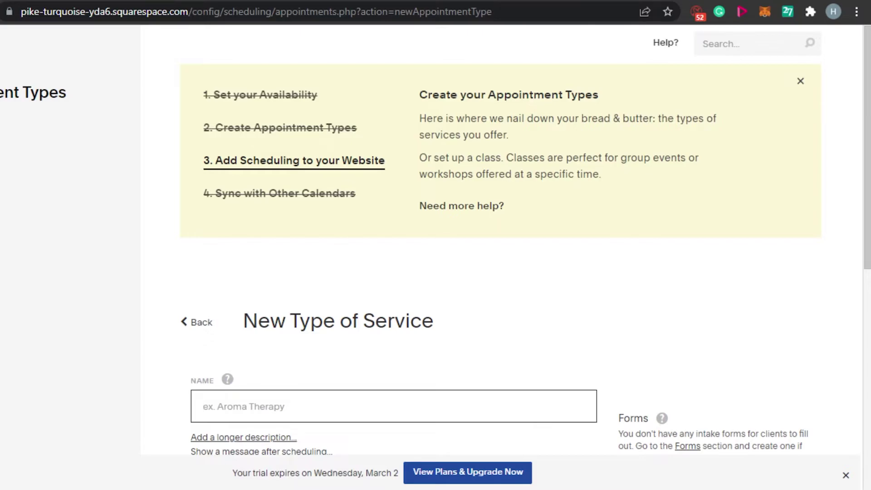
pyautogui.scroll(-6, 568, 189)
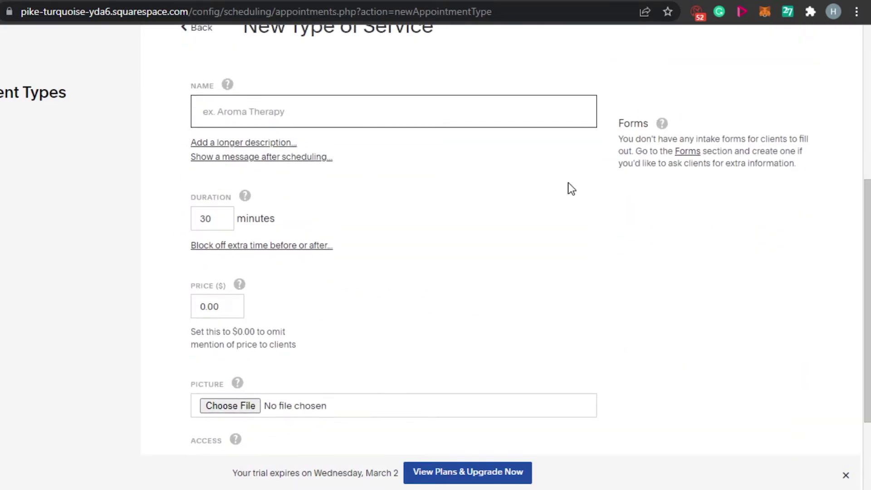
# - Enter 'Affiliate Plans' as the new service's name
pyautogui.click(250, 109)
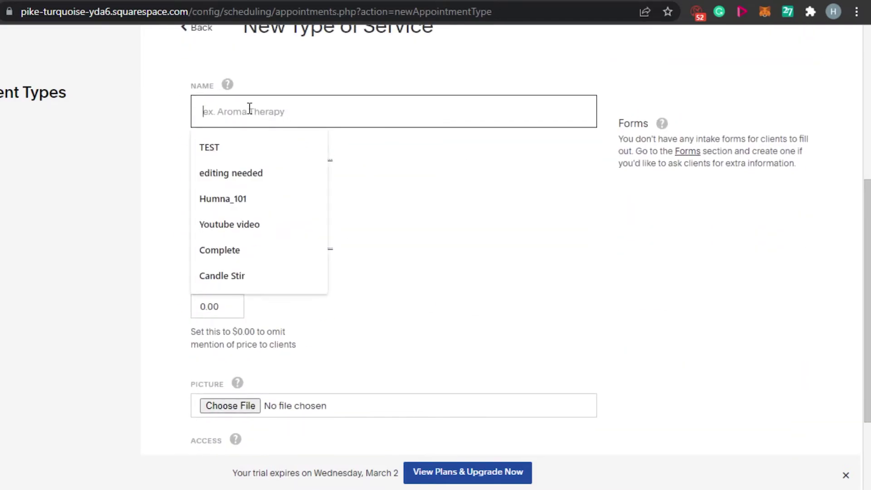
pyautogui.click(405, 207)
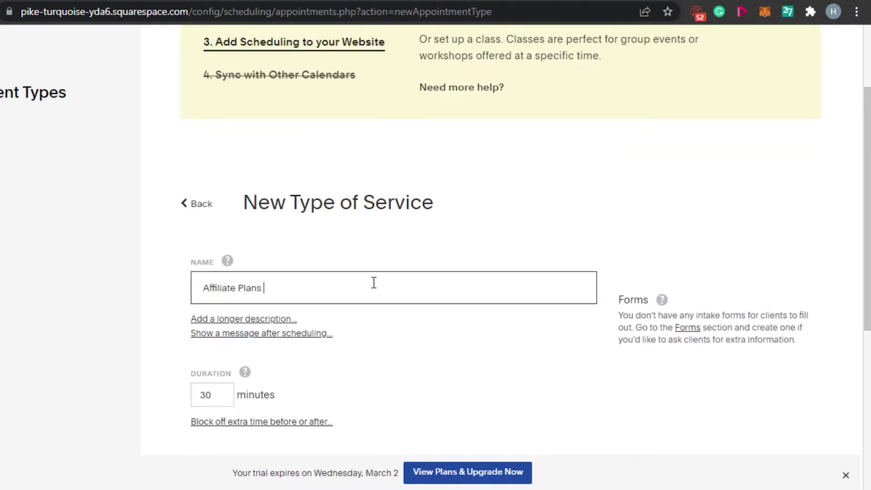
pyautogui.scroll(-5, 226, 177)
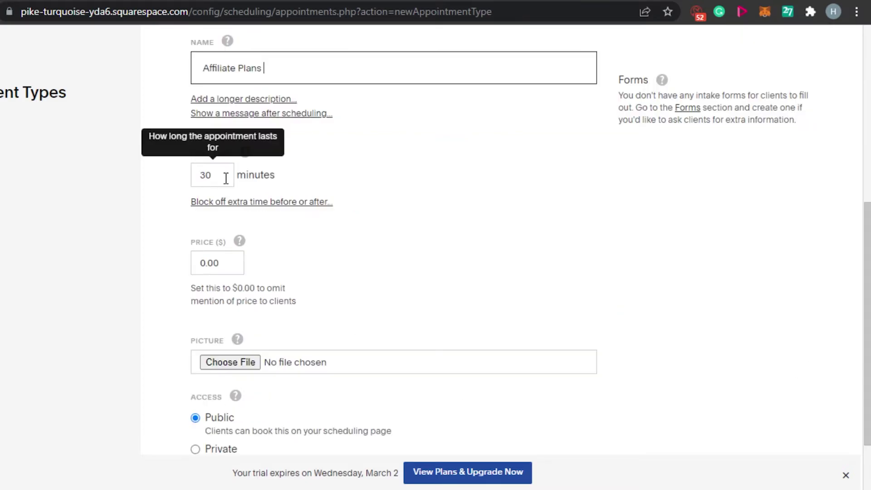
# - Change the duration from 30 to 60 minutes and the price to $33.00
pyautogui.click(226, 177)
pyautogui.press('BackSpace')
pyautogui.press('BackSpace')
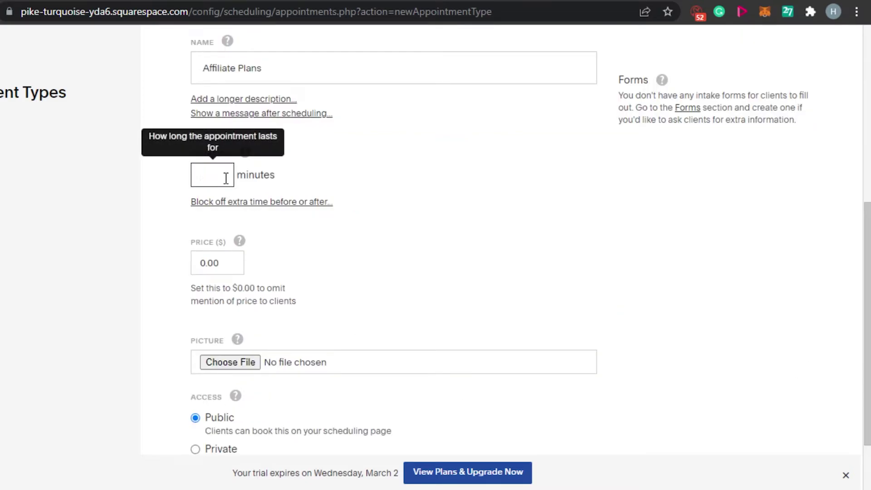
pyautogui.write('60')
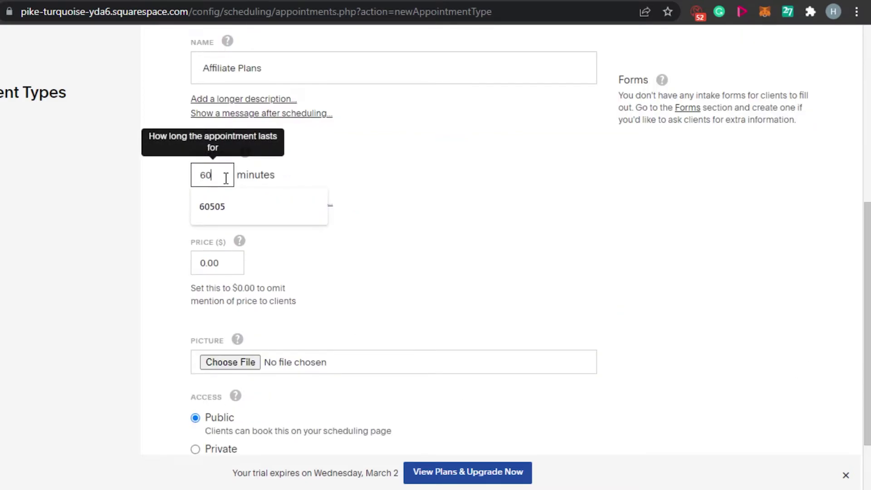
pyautogui.click(376, 290)
pyautogui.click(207, 267)
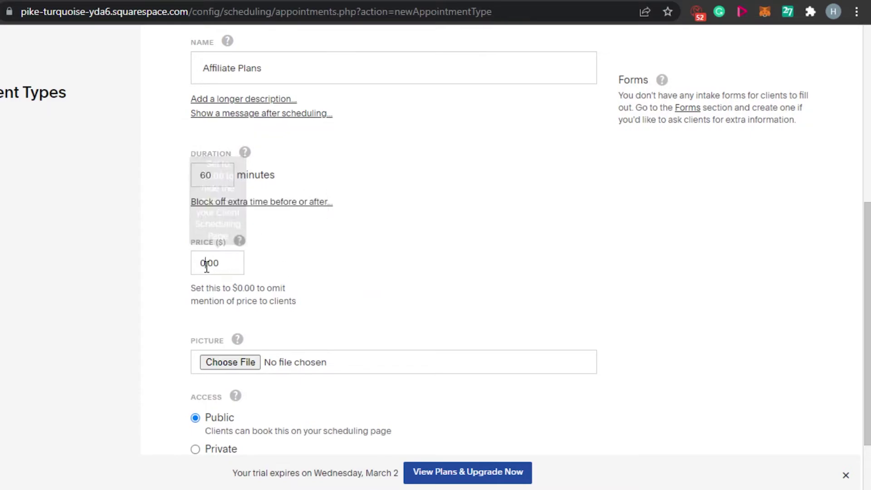
pyautogui.write('35')
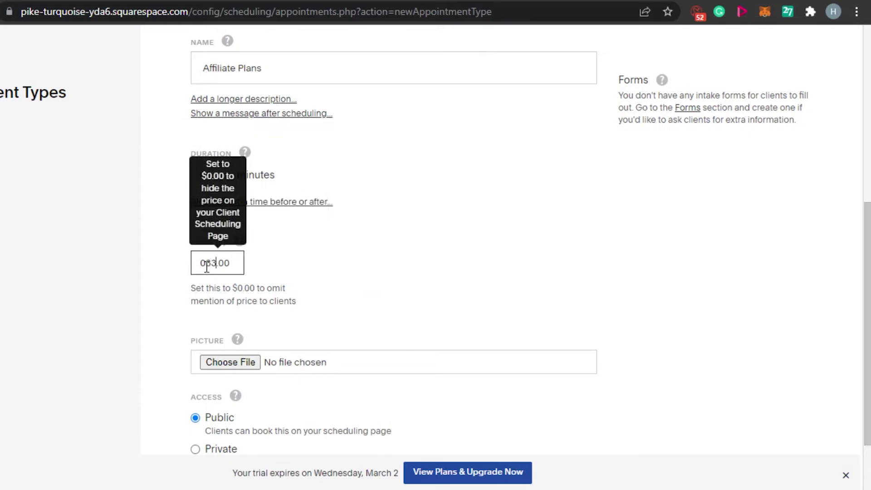
pyautogui.press('Home')
pyautogui.press('Delete')
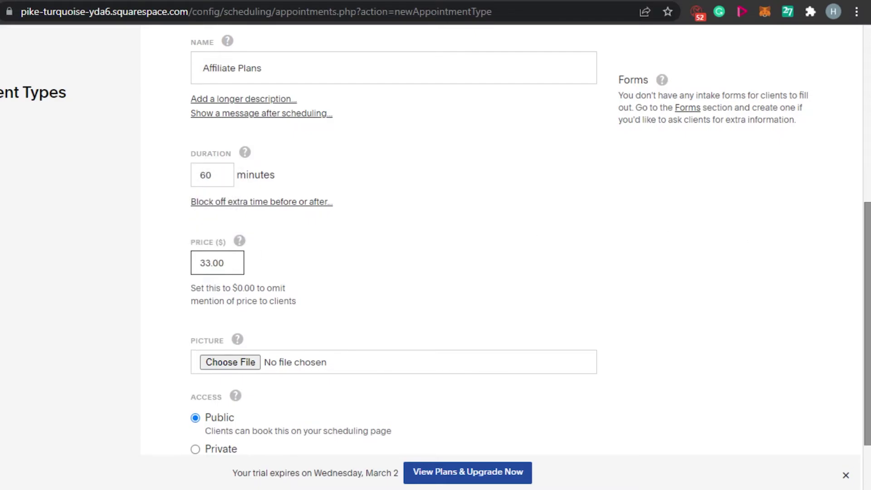
pyautogui.scroll(-2, 250, 200)
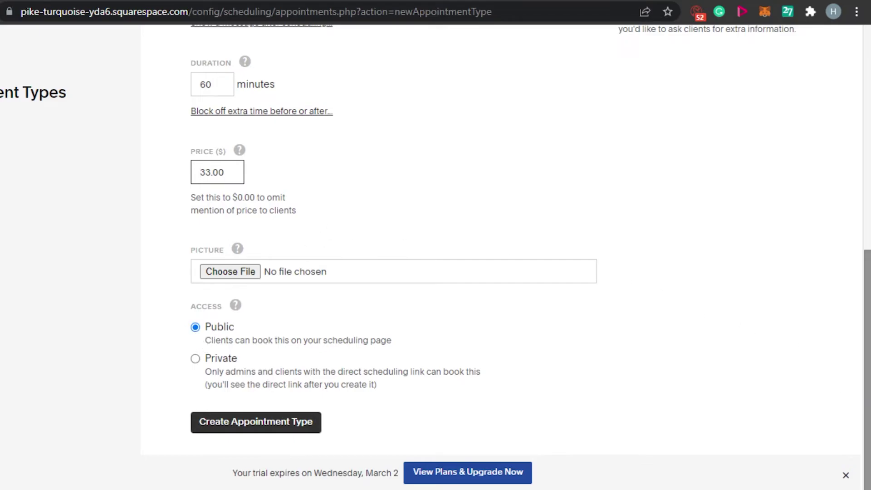
# - Set Affiliate Plans access to Private so only direct-link clients and admins can book
pyautogui.press('pageup')
pyautogui.press('pagedown')
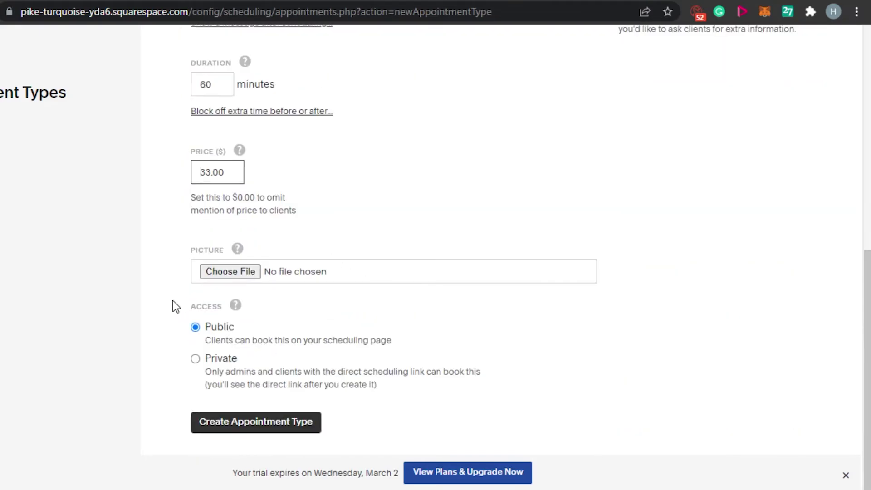
pyautogui.click(195, 359)
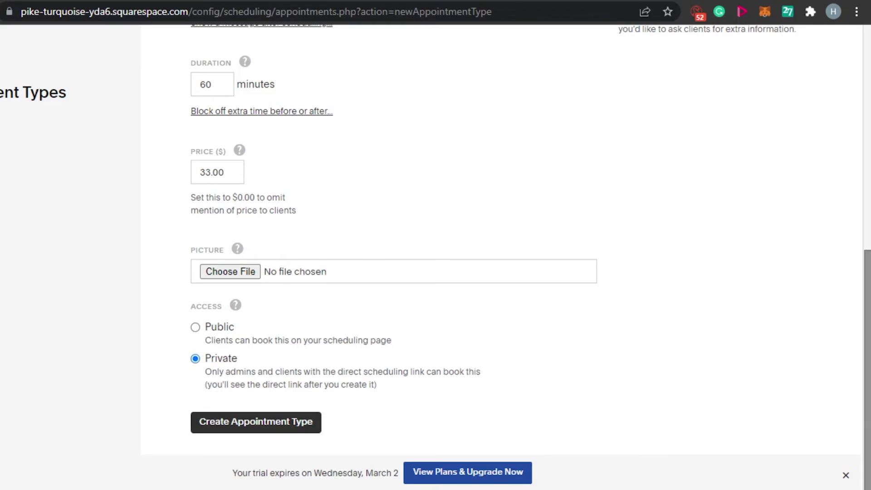
pyautogui.scroll(9, 525, 242)
pyautogui.scroll(-9, 526, 241)
pyautogui.scroll(-1, 525, 242)
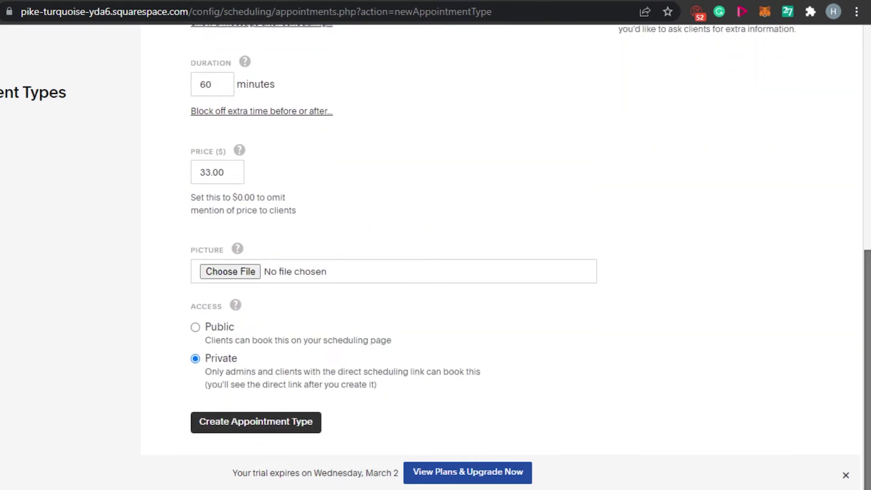
pyautogui.scroll(10, 525, 242)
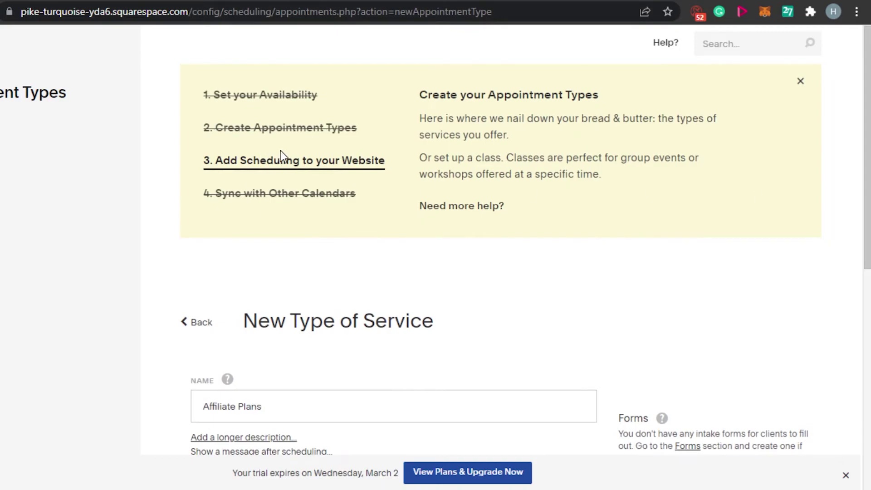
# - Go to '4. Sync with Other Calendars', discarding the unsaved service changes
pyautogui.click(278, 195)
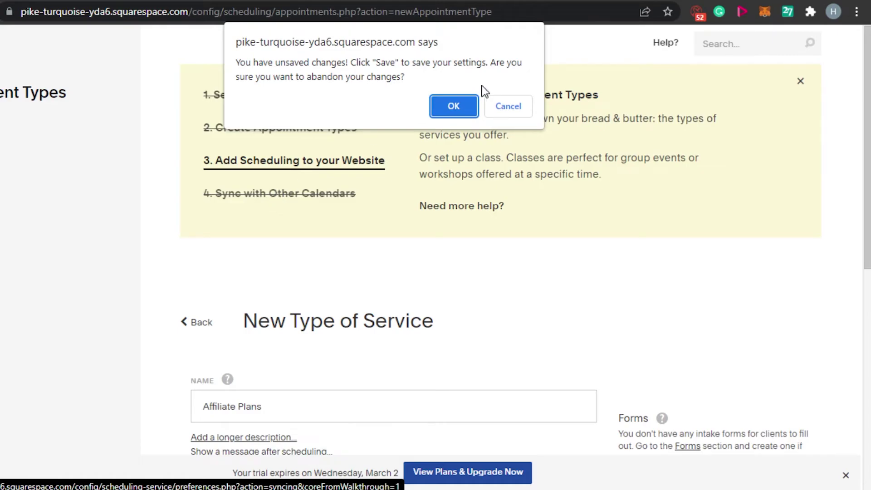
pyautogui.press('Return')
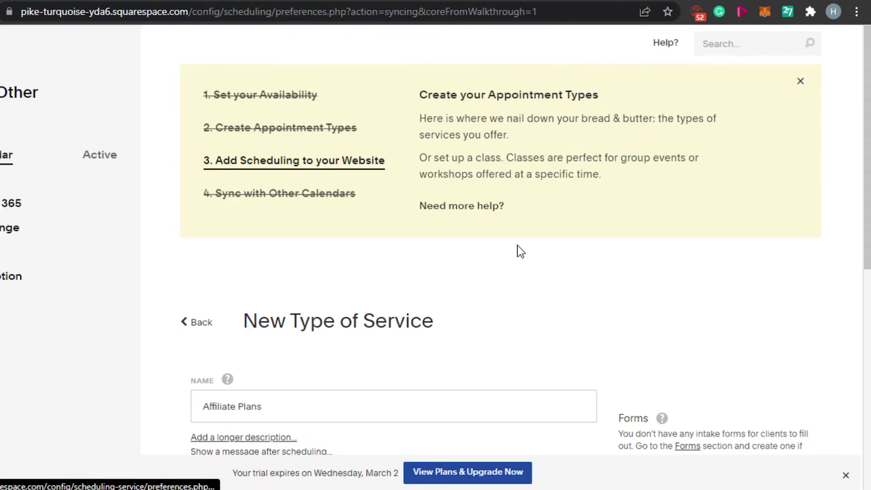
pyautogui.scroll(-1, 867, 182)
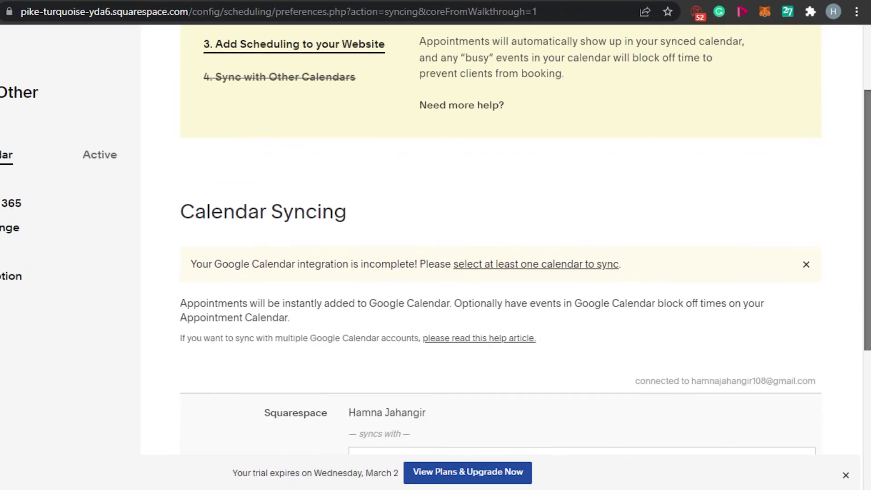
pyautogui.scroll(-5, 499, 241)
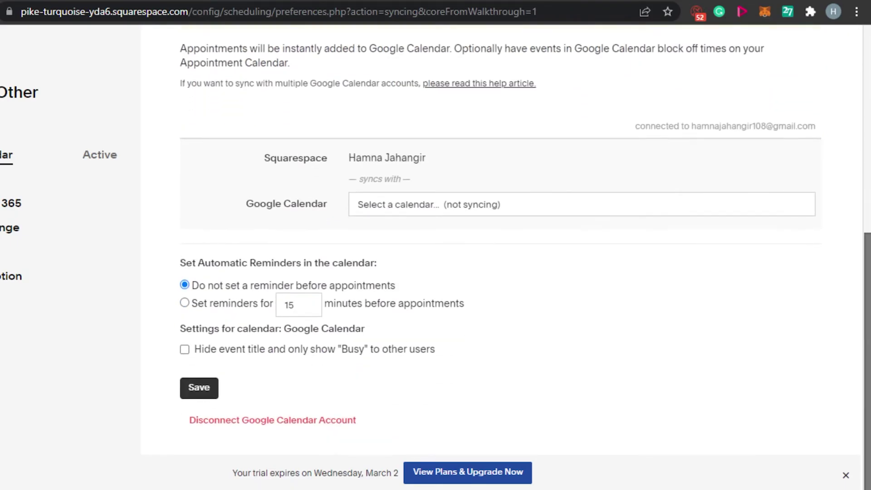
pyautogui.scroll(5, 826, 235)
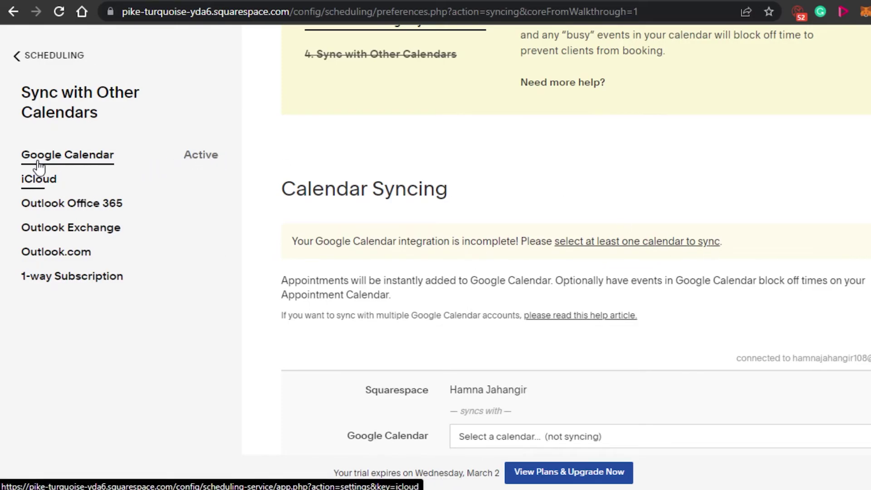
# - Open Google Calendar sync and review its empty calendar selection and reminder settings
pyautogui.click(75, 159)
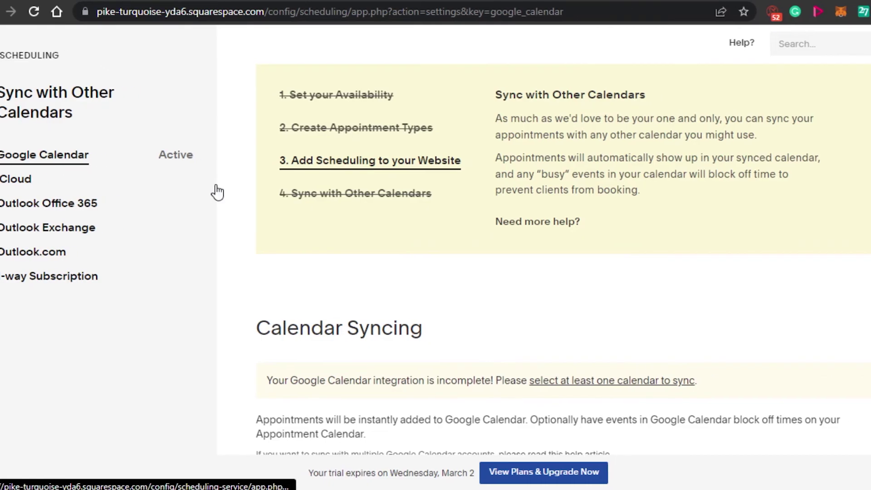
pyautogui.scroll(-8, 856, 397)
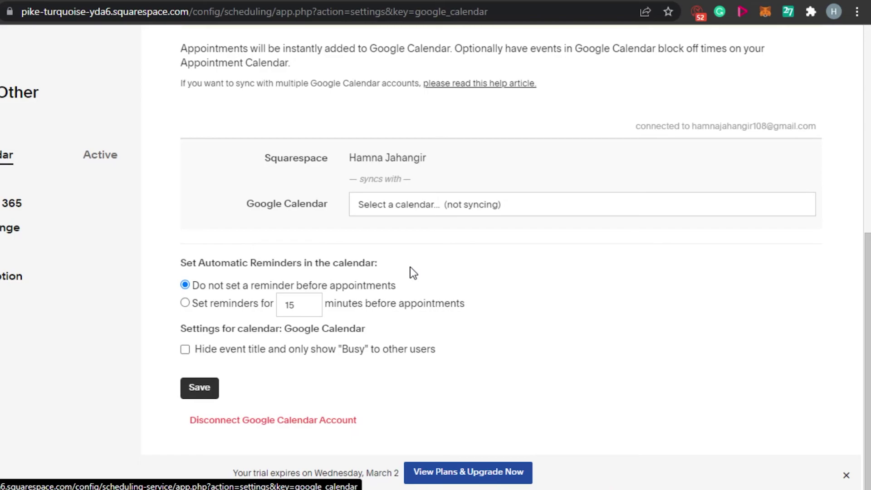
pyautogui.scroll(7, 413, 272)
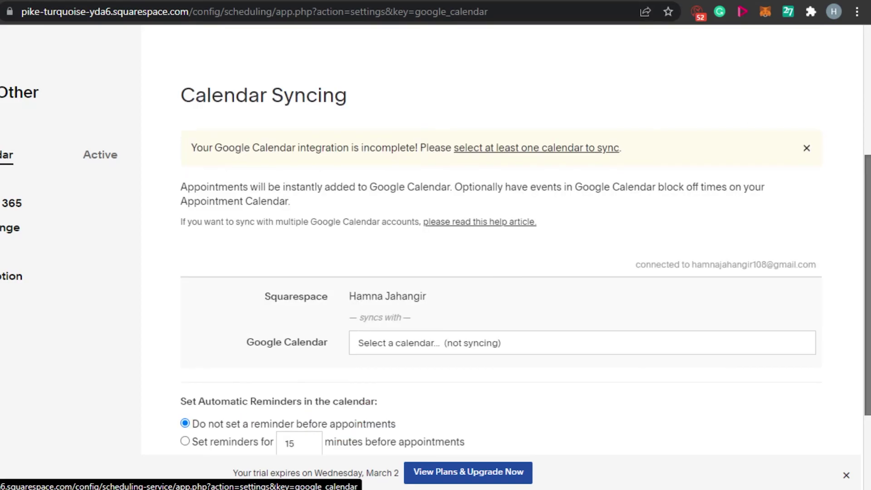
pyautogui.scroll(-7, 413, 273)
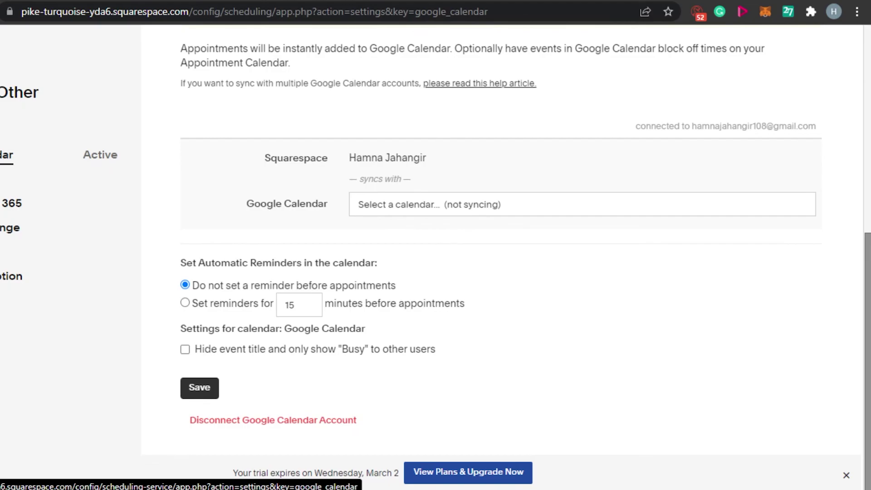
pyautogui.scroll(5, 865, 431)
pyautogui.scroll(-5, 865, 431)
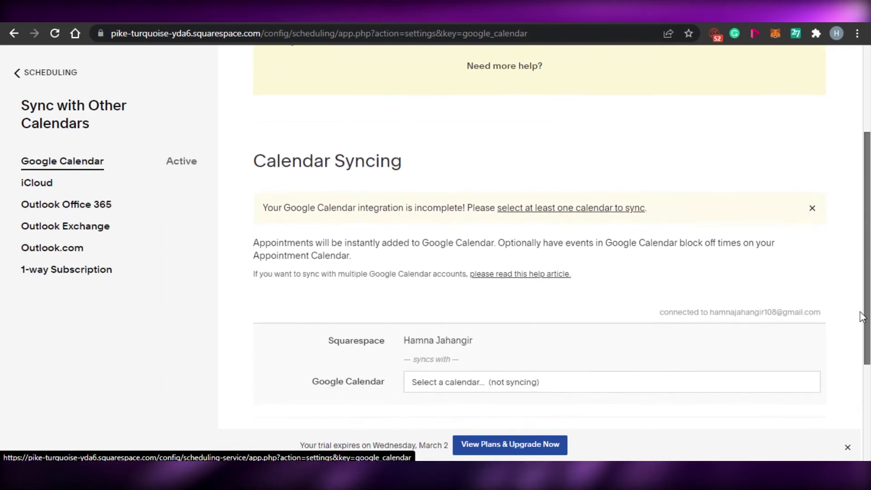